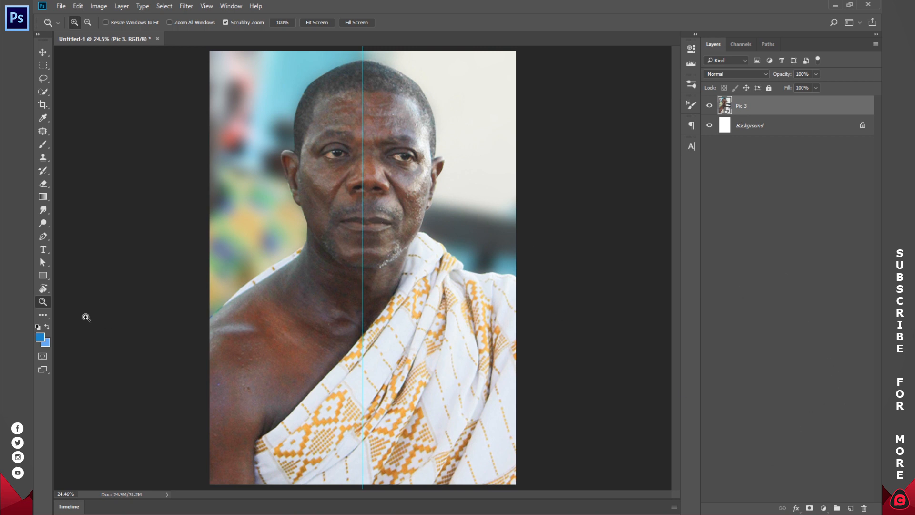
Step: Set the foreground colour to the medium blue #2a84bd
left_click(40, 336)
left_click_drag(724, 55, 716, 61)
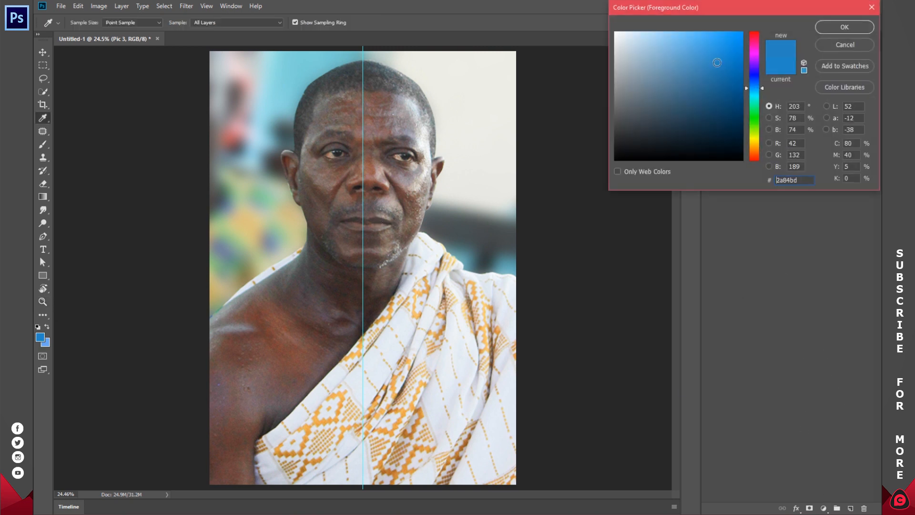
left_click(851, 27)
Step: Add a linear blue-to-transparent gradient fill layer above Pic 3 at 90°, shifting the gradient down to the lower part of the portrait
left_click(824, 508)
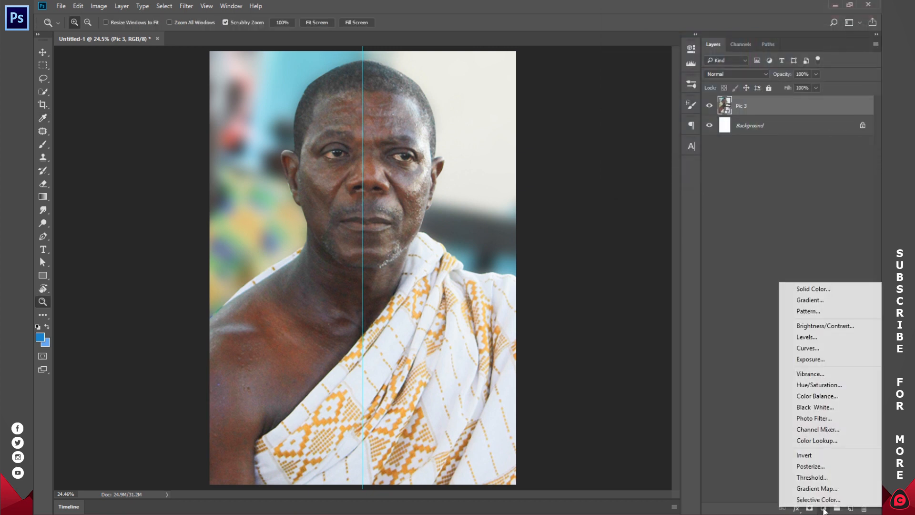
left_click(823, 301)
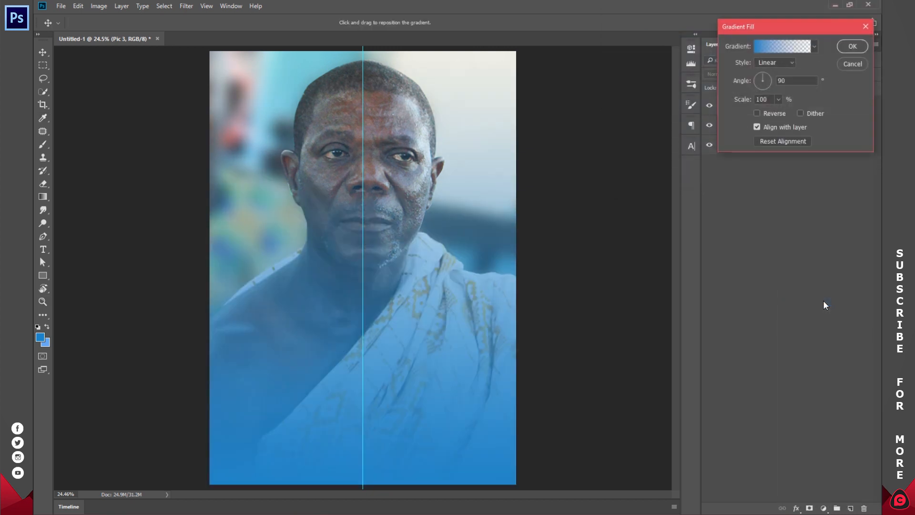
mouse_move(402, 360)
left_mouse_down()
mouse_move(409, 415)
mouse_move(404, 361)
left_mouse_up()
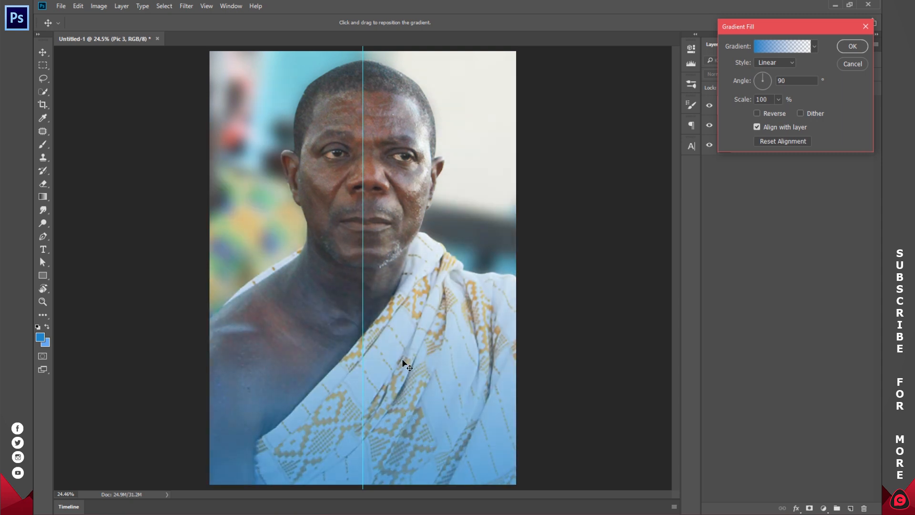
left_click(849, 47)
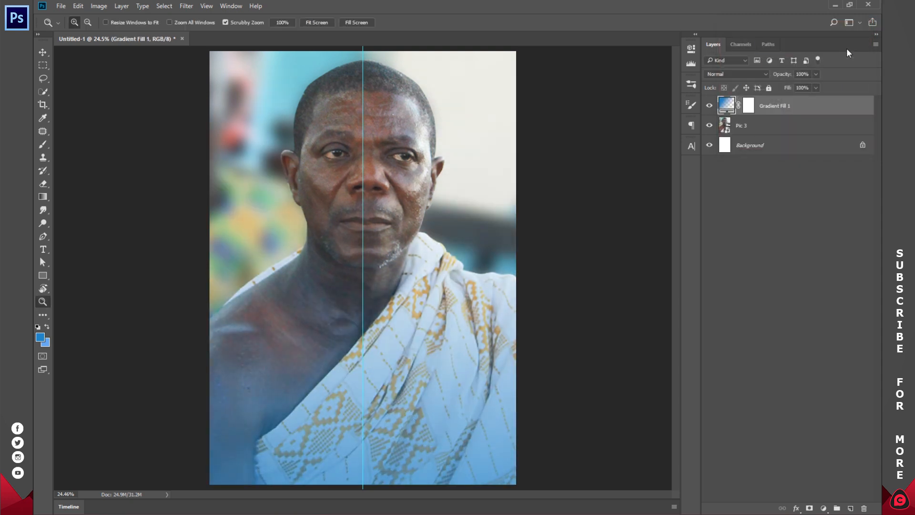
Step: Duplicate the gradient fill layer three times to strengthen the blue fade
key("ctrl+j")
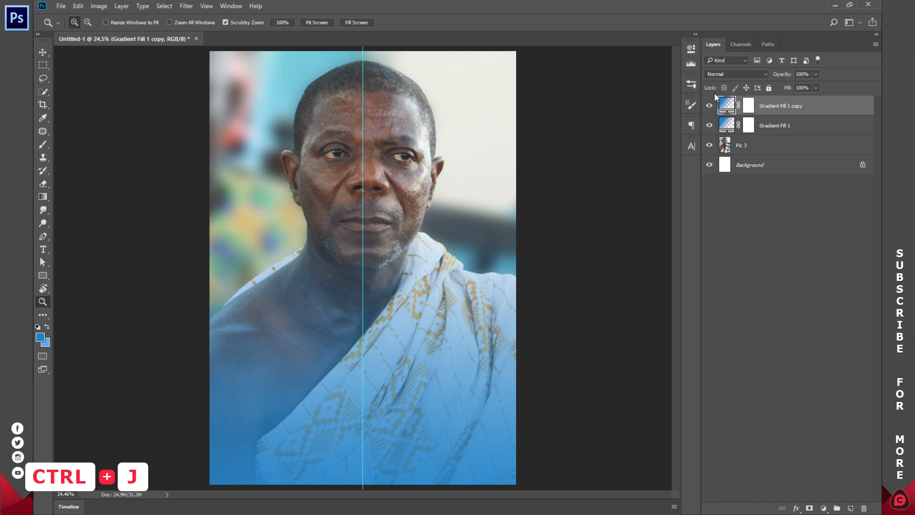
key("ctrl+j")
key("ctrl+j")
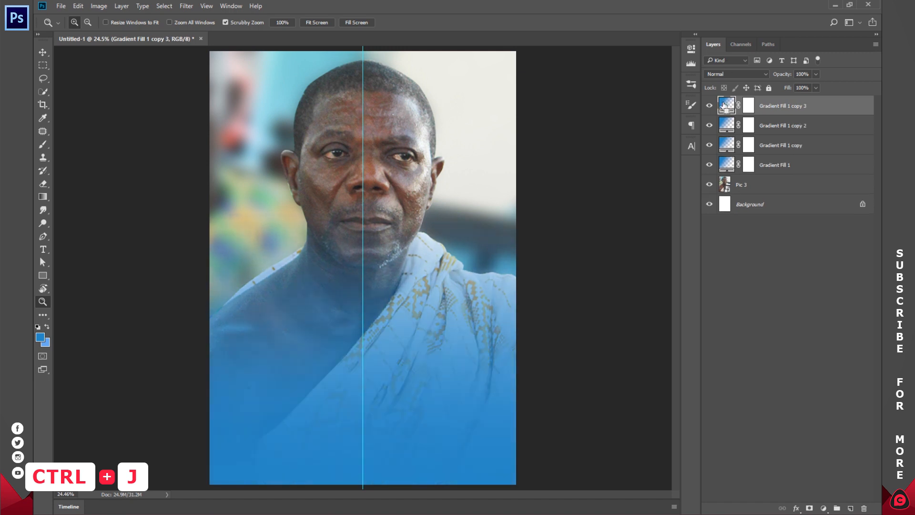
Step: Lower the gradients in the two topmost gradient fill copies so the blue stays below the man's shoulders
double_click(724, 105)
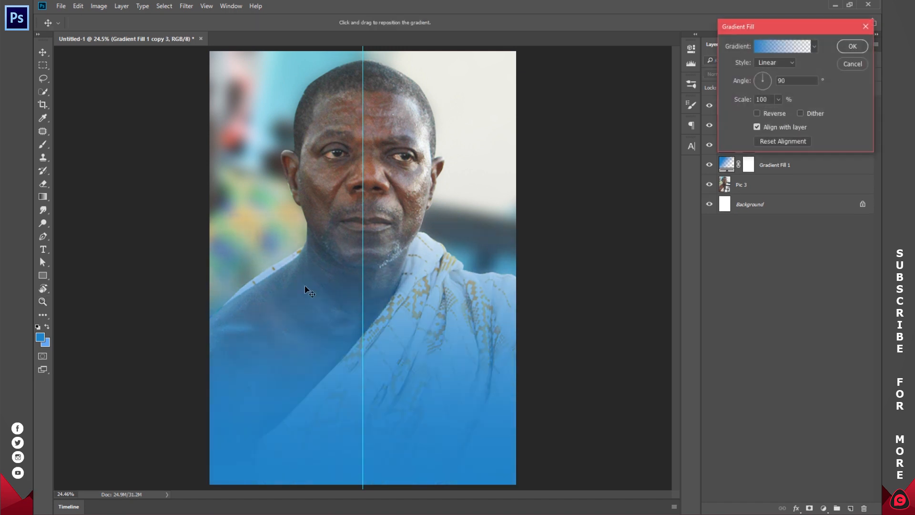
left_click_drag(383, 334, 384, 371)
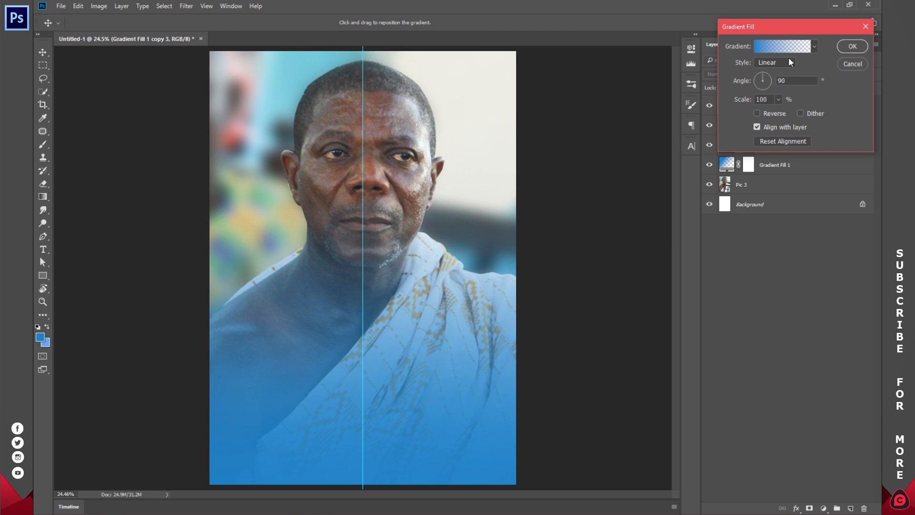
left_click(851, 47)
double_click(726, 125)
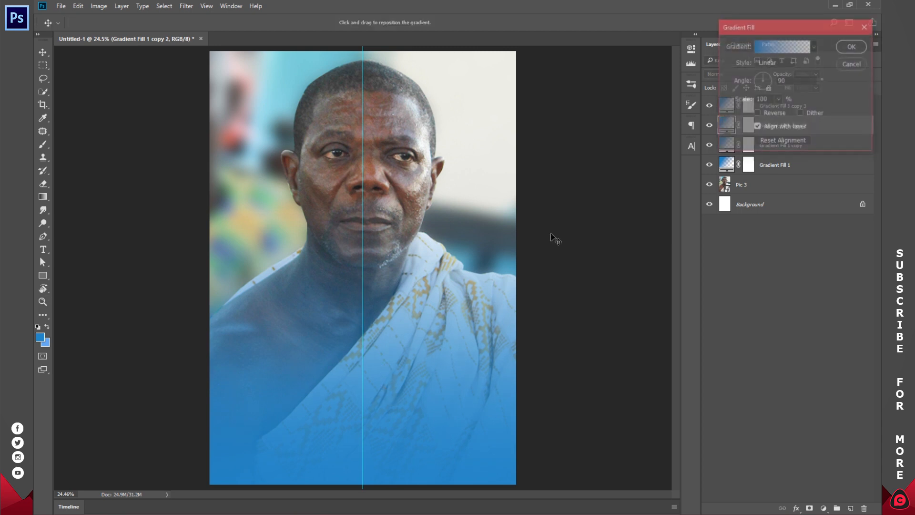
left_click_drag(404, 351, 403, 353)
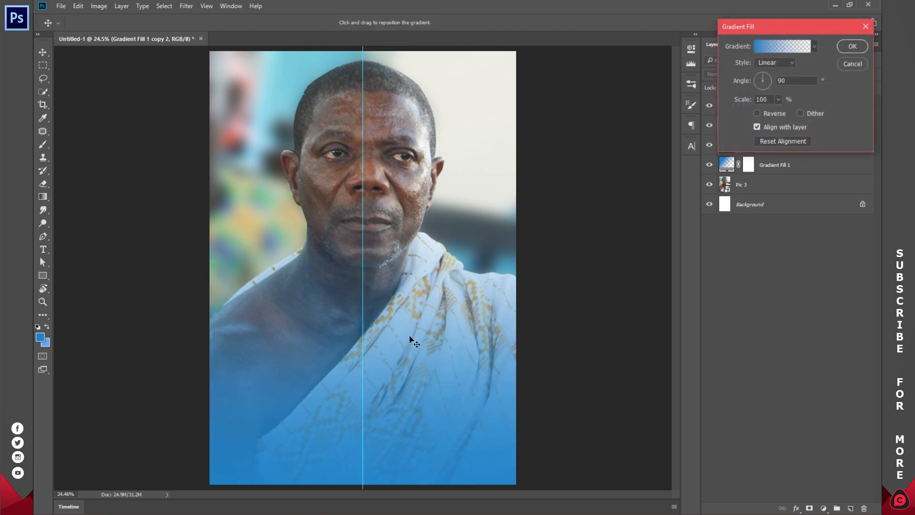
left_click_drag(408, 326, 424, 98)
left_click_drag(427, 151, 428, 367)
left_click(852, 47)
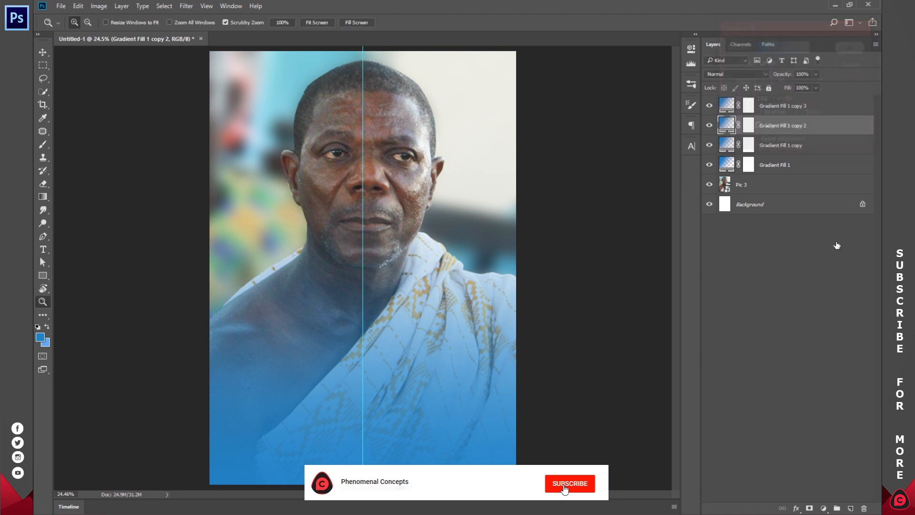
Step: Group the four gradient fill layers together
left_click(797, 164)
left_click(787, 107, "shift")
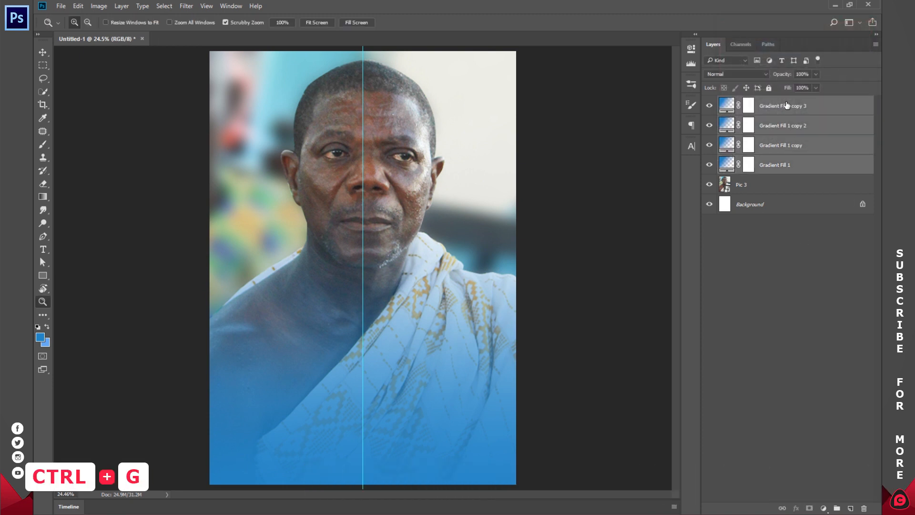
key("ctrl+g")
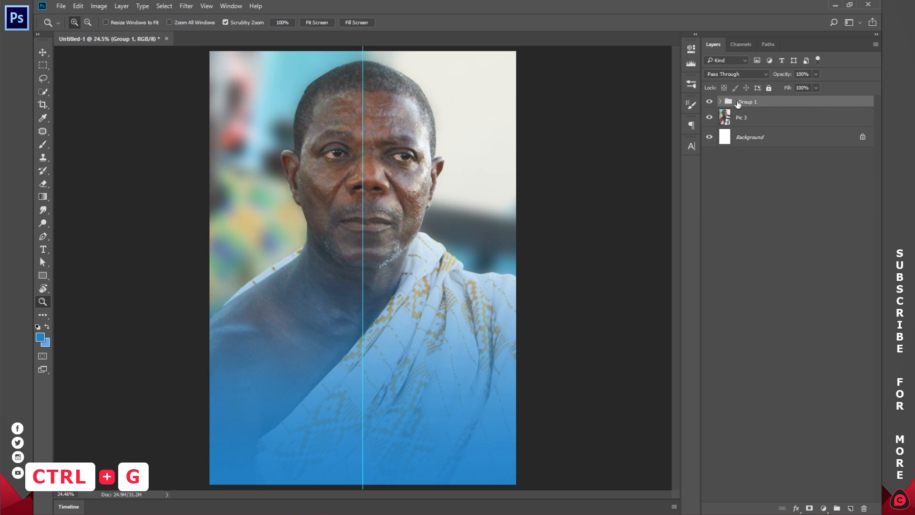
Step: Toggle the gradient group's visibility to compare the effect, and merge the group into a single layer
left_click(777, 204)
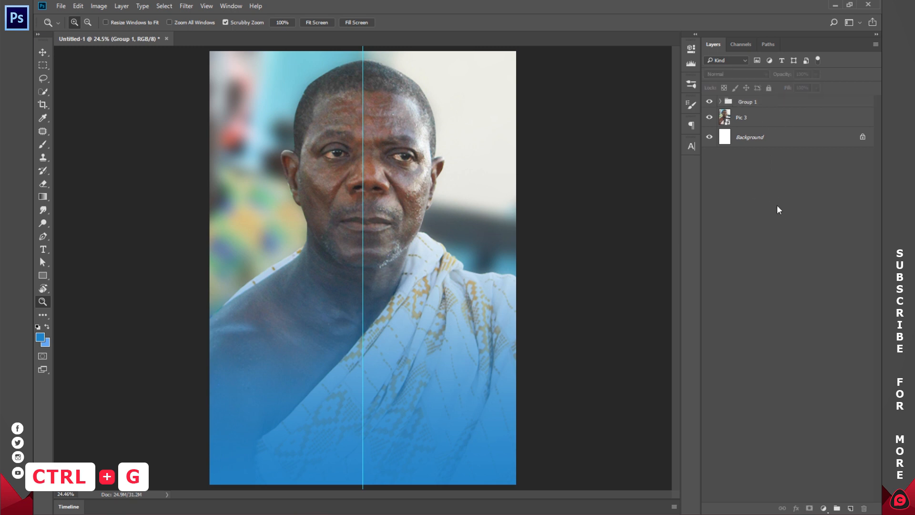
left_click(710, 102)
left_click(710, 102)
left_click(754, 104)
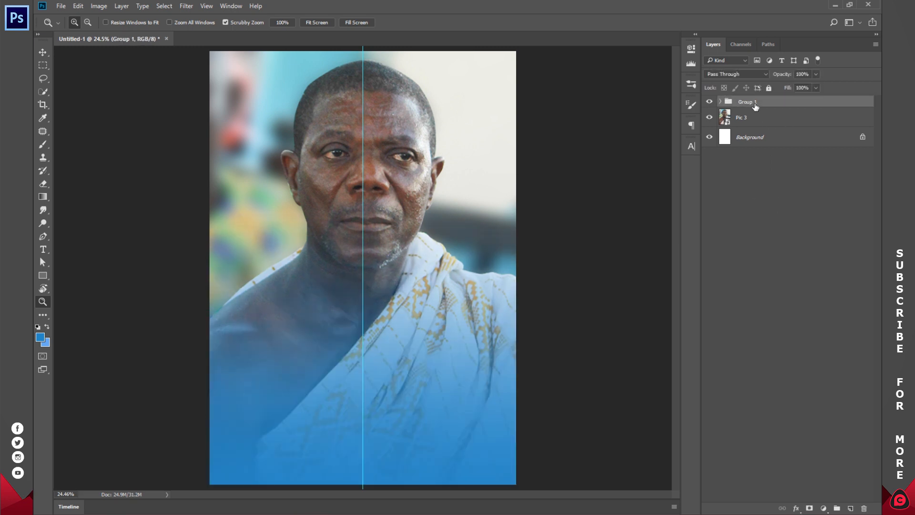
right_click(748, 104)
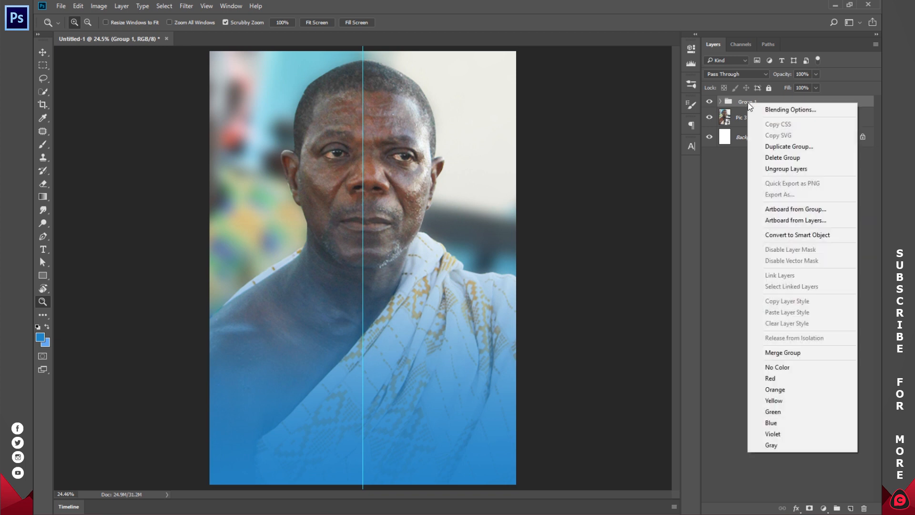
left_click(789, 354)
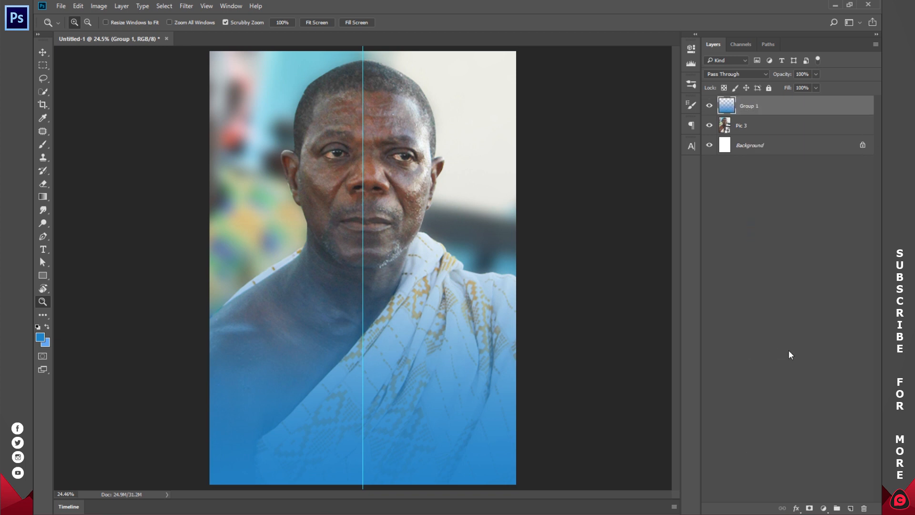
Step: Load the merged gradient layer as a selection and add a Hue/Saturation adjustment layer masked by it
left_click(731, 105, "ctrl")
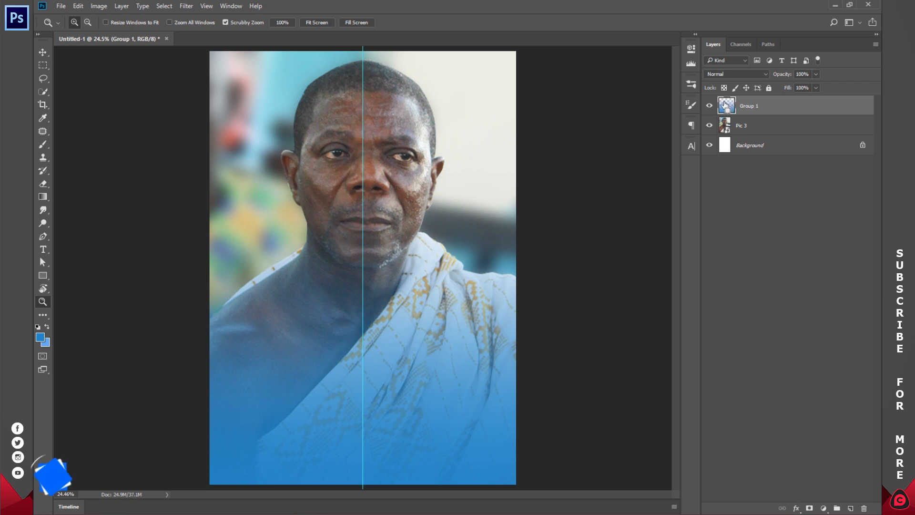
left_click(823, 508)
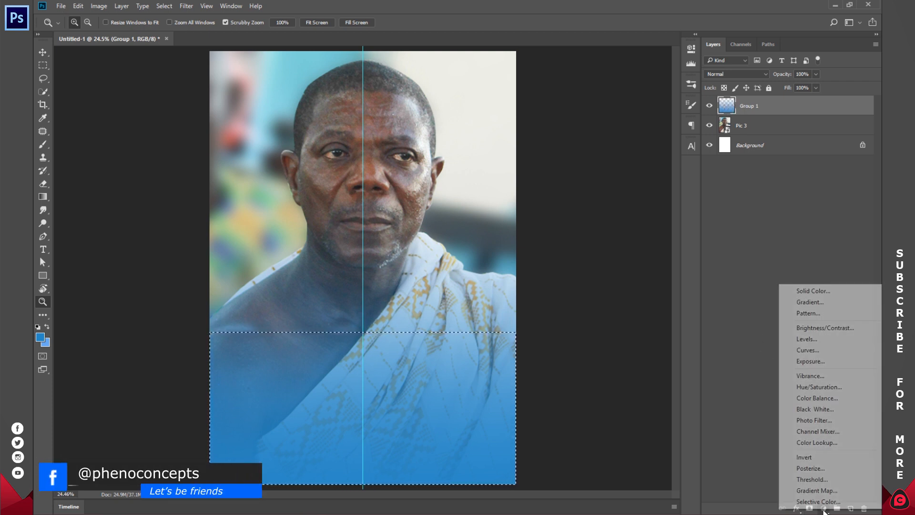
left_click(826, 386)
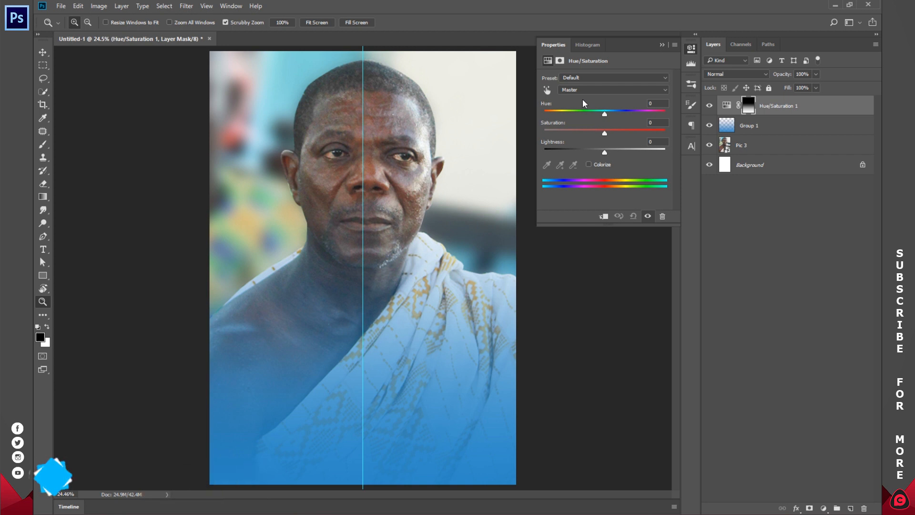
Step: Try a hue of +178 and a saturation of -36 on the Hue/Saturation layer, and reset both to 0
left_click_drag(603, 113, 666, 113)
left_click_drag(604, 133, 583, 137)
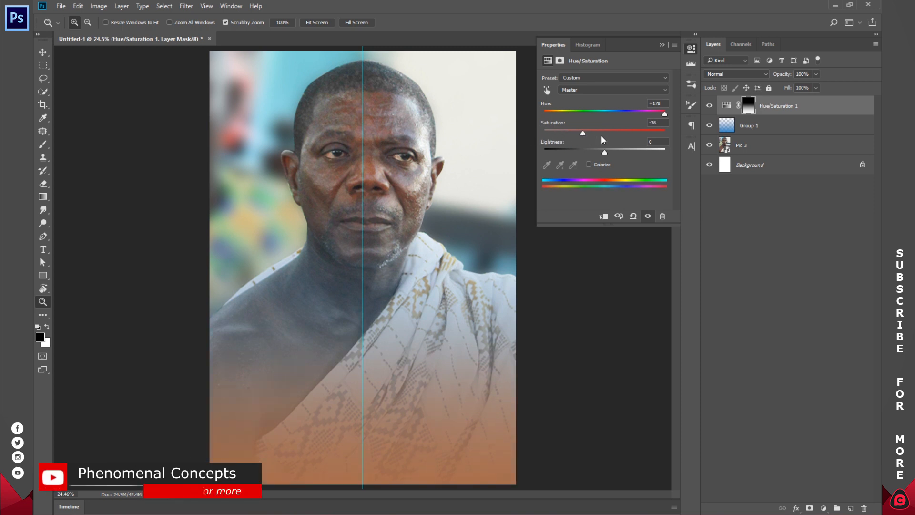
type("-0")
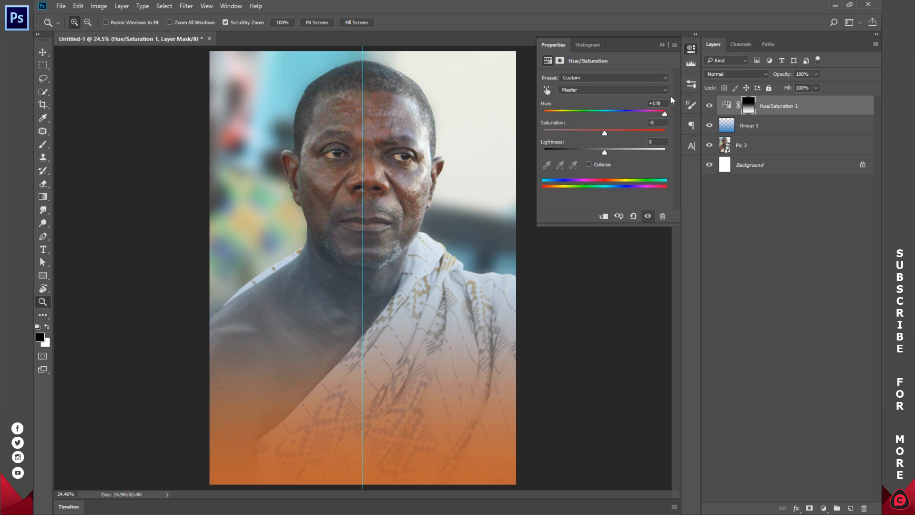
left_click_drag(665, 115, 609, 114)
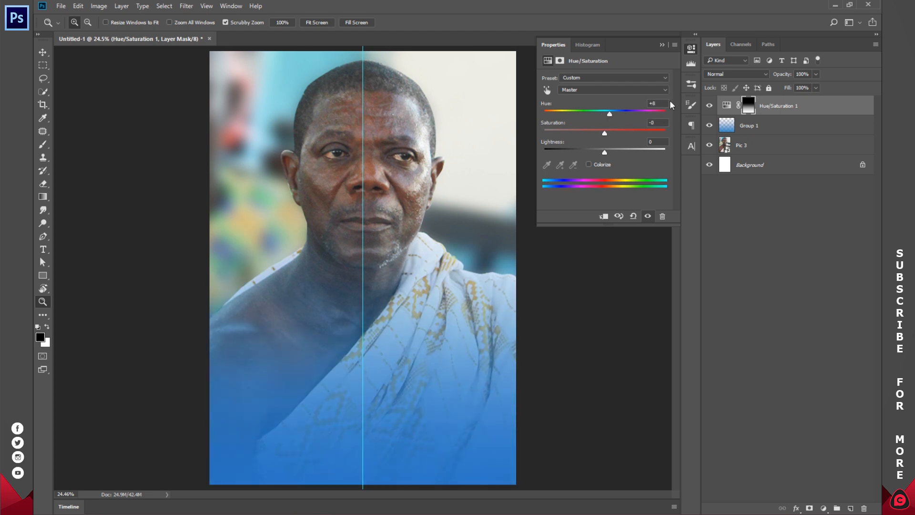
type("0")
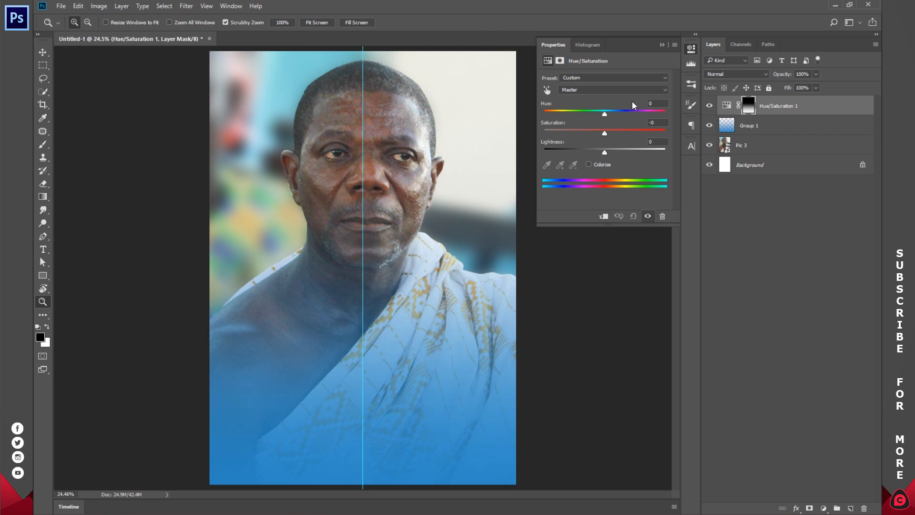
left_click(693, 52)
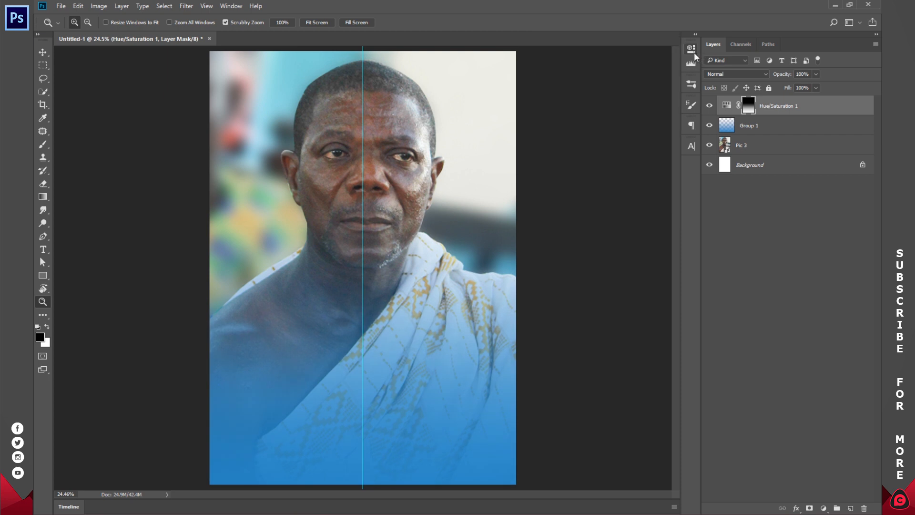
left_click(771, 246)
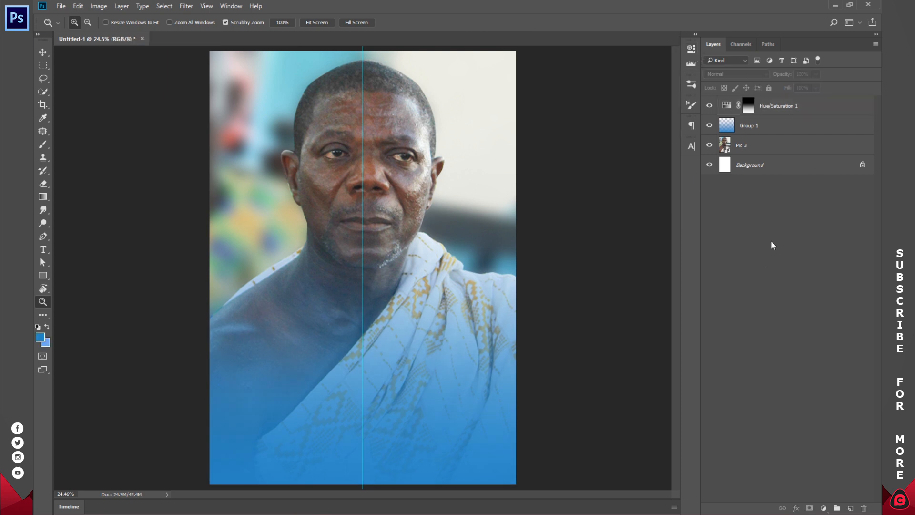
Step: Draw a wide rectangle across the man's chest with no fill and a 20 px white stroke
left_click(43, 275)
left_click(78, 278)
left_click(125, 22)
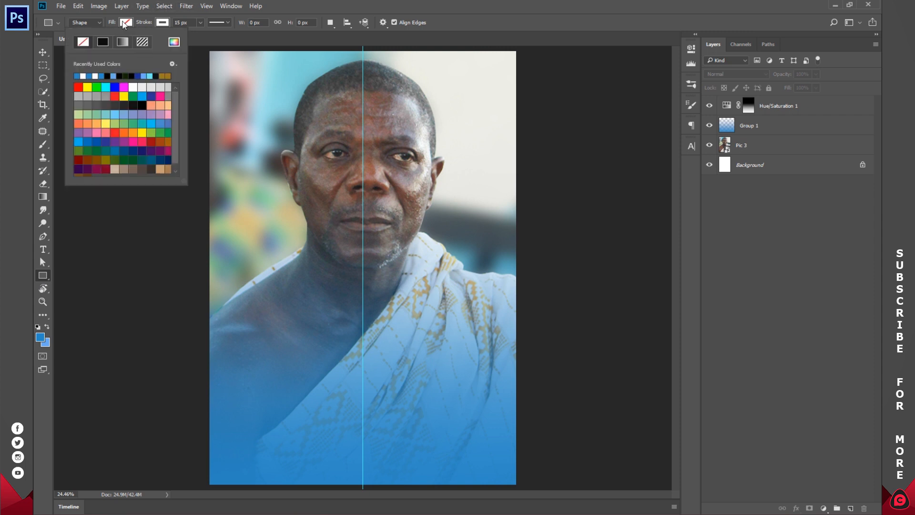
left_click(162, 23)
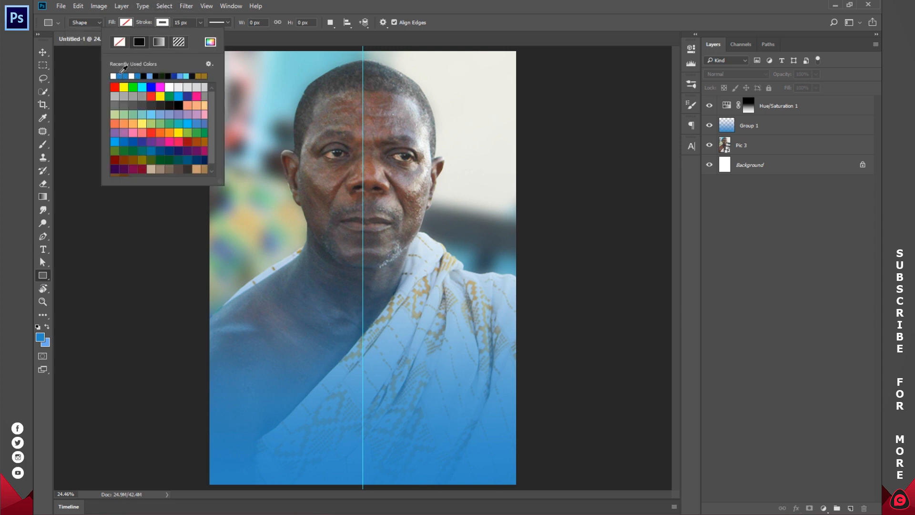
left_click(186, 23)
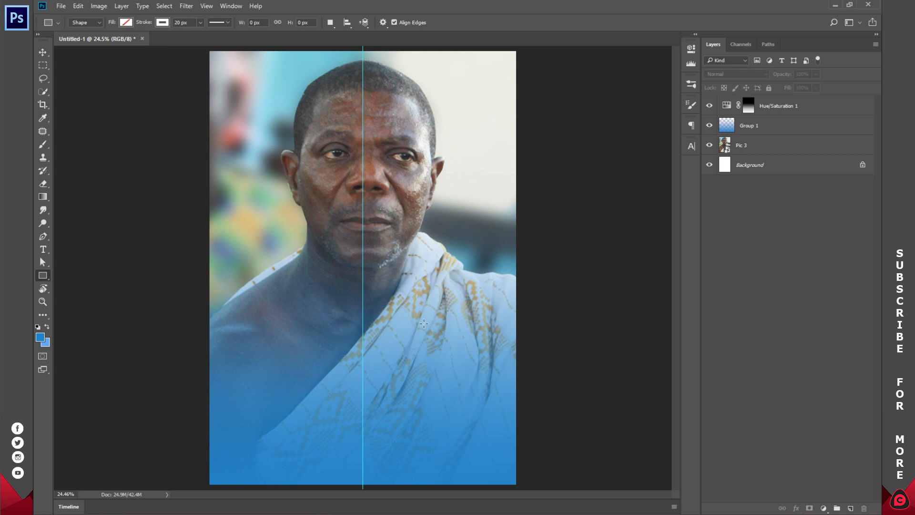
left_click_drag(247, 327, 489, 387)
Step: Move the white rectangle outline down onto the blue area, centred on the vertical guide, and deselect it
left_click(43, 53)
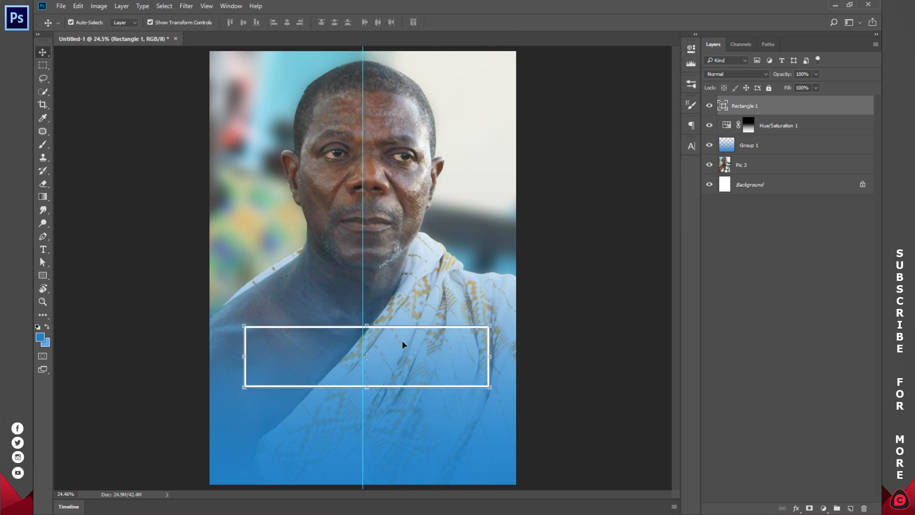
left_click_drag(380, 328, 379, 353)
left_click(735, 287)
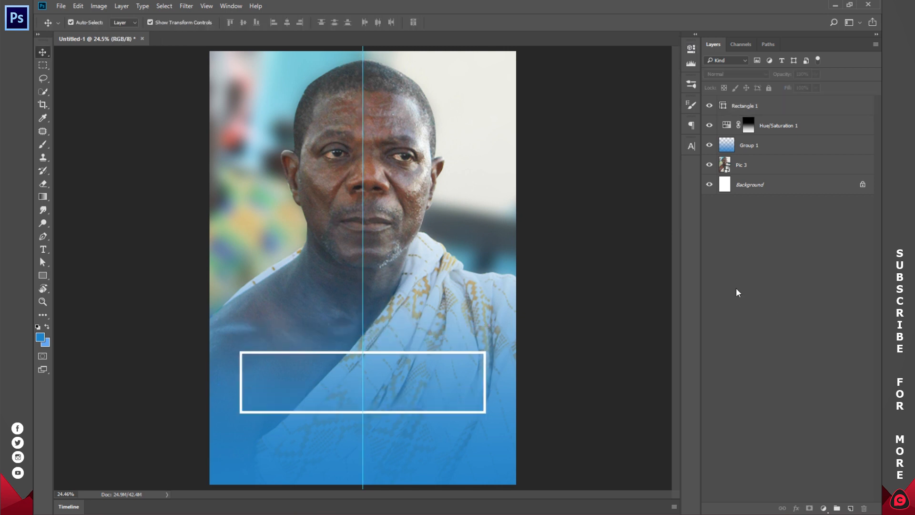
Step: Add a text layer reading "HAPPY" in 36 pt Verdana Regular just below the man's chin
left_click(43, 249)
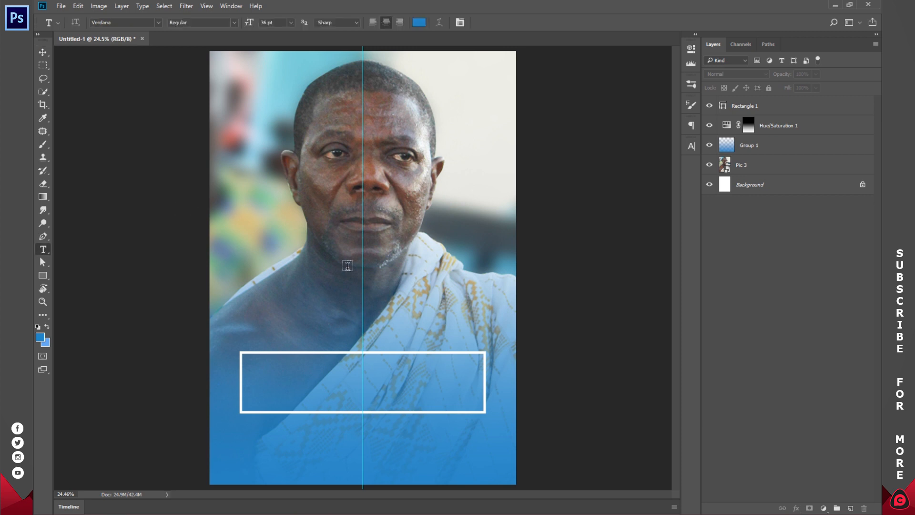
left_click(347, 266)
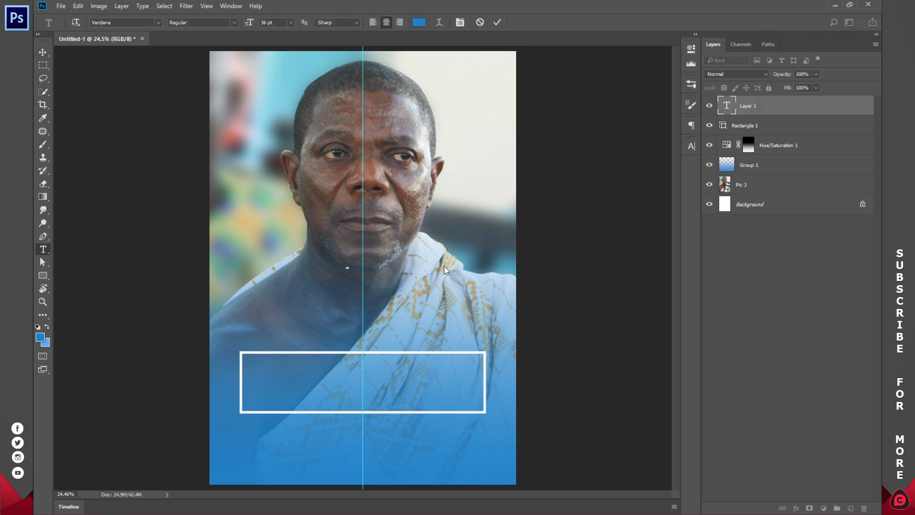
type("HAPPY")
Step: Colour the "HAPPY" text white (ffffff) and move it onto the white box's upper edge near its left corner
key("ctrl+a")
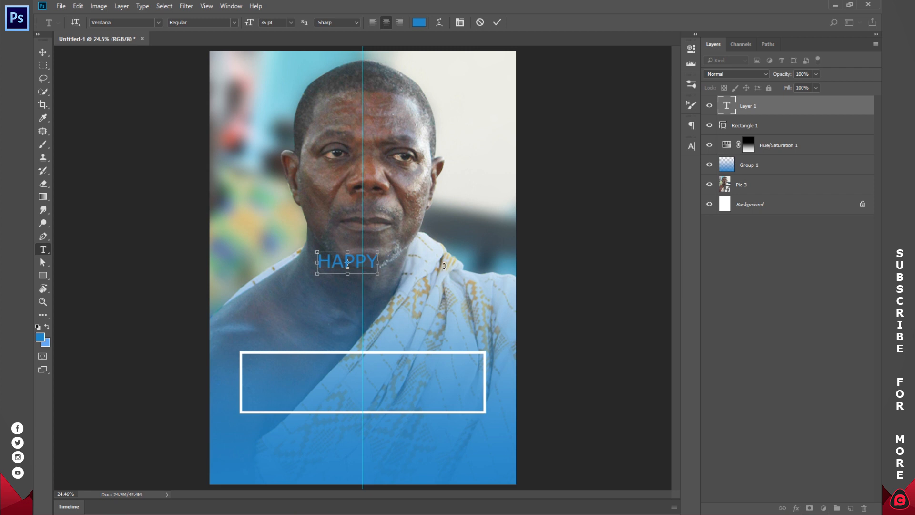
left_click(418, 23)
type("ffffff")
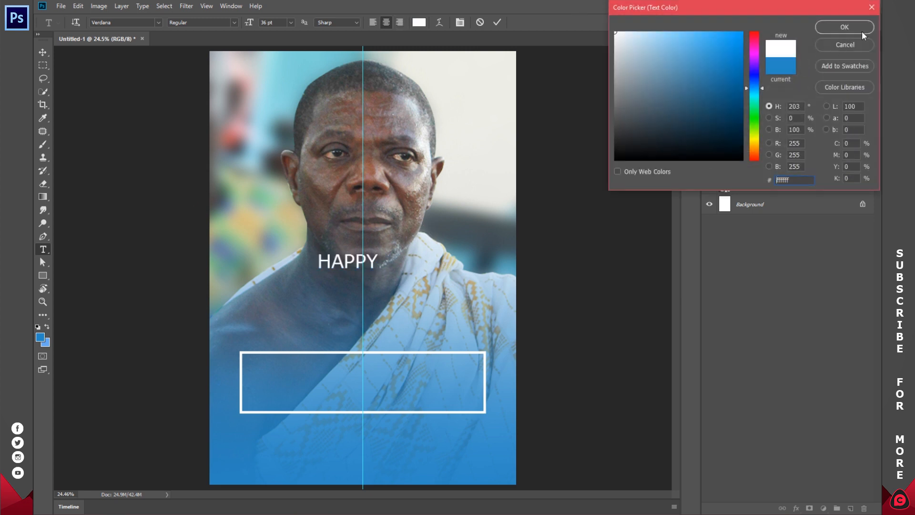
left_click(844, 27)
left_click_drag(396, 280, 331, 371)
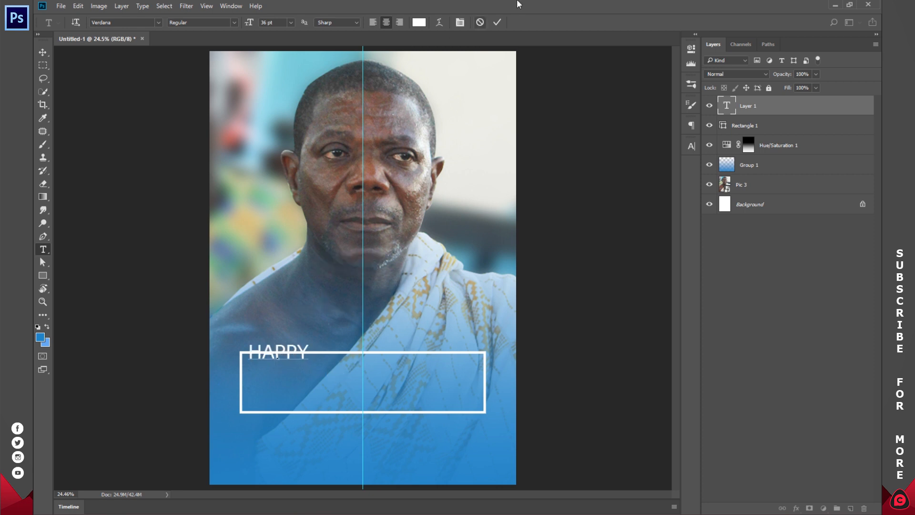
left_click(497, 23)
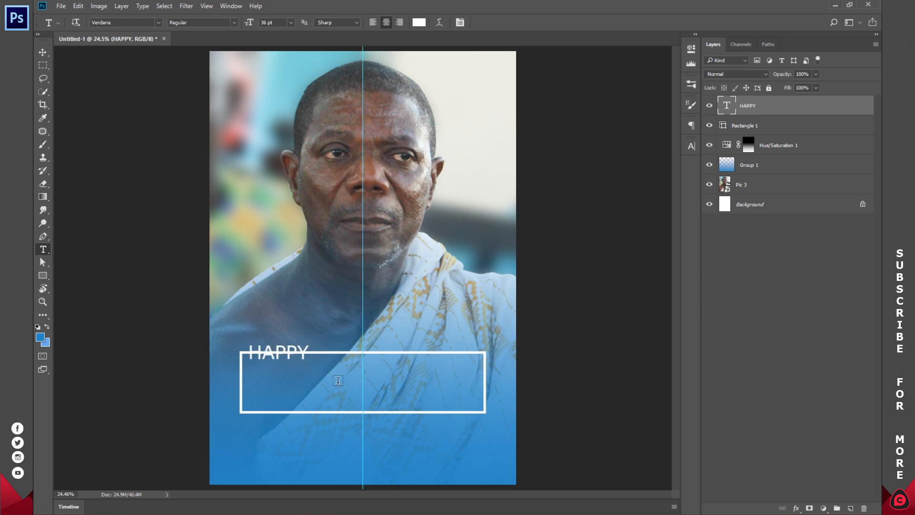
Step: Duplicate the "HAPPY" text layer and place the copy on the white box's lower edge near its right corner
key("ctrl+j")
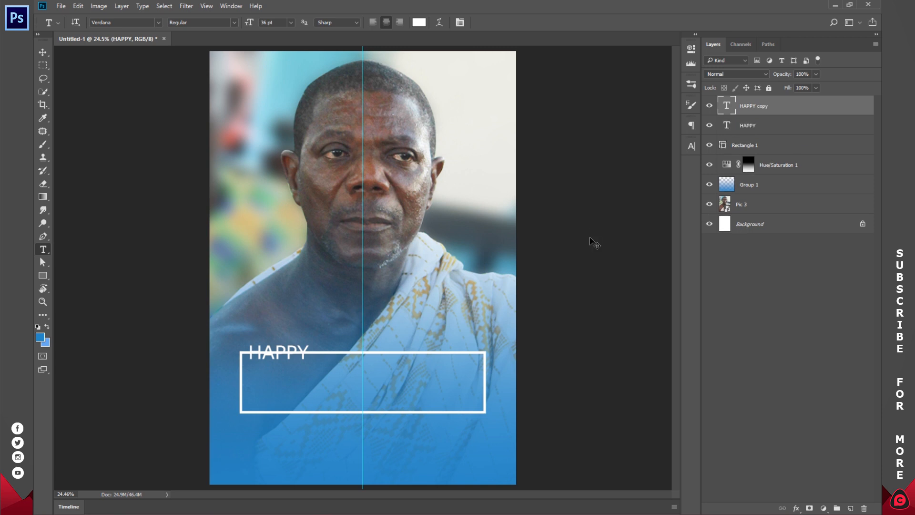
key("v")
left_click_drag(295, 352, 465, 415)
Step: Change the copied text on the box's lower edge to "DAY"
double_click(465, 414)
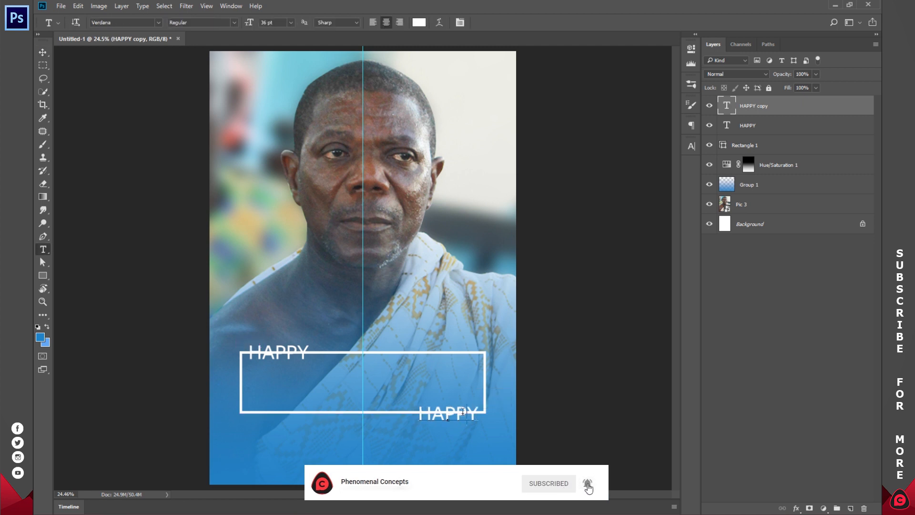
type("DAY")
left_click_drag(471, 440, 474, 440)
left_click(494, 23)
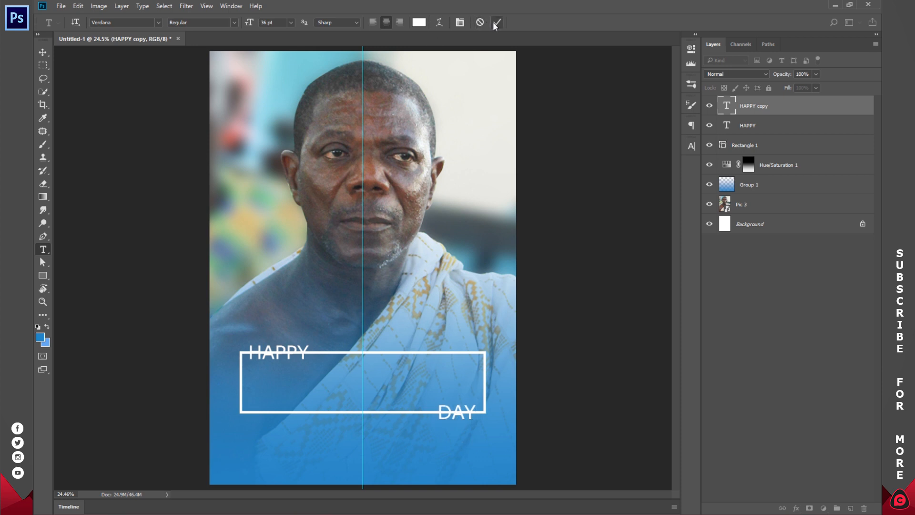
Step: Add a text layer reading "FATHER'S" over the man's chin in Verdana Bold at 80 pt
left_click(353, 249)
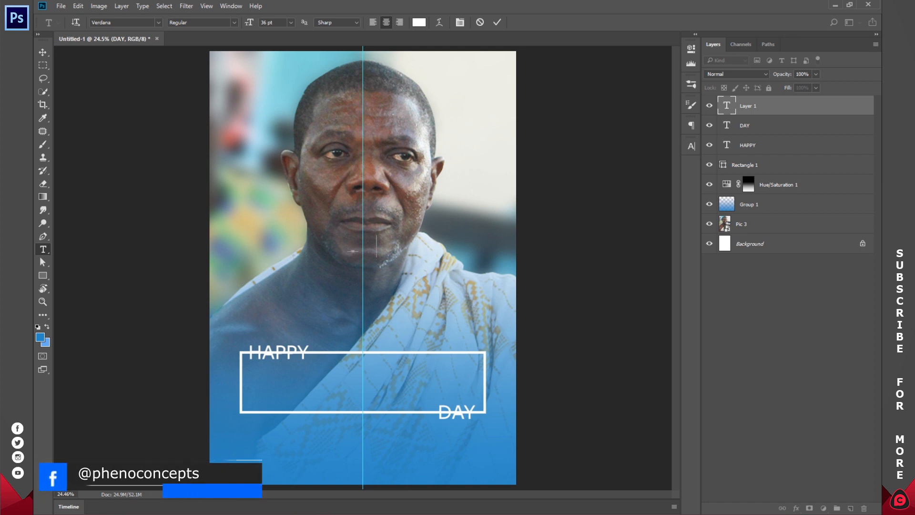
type("FATHER'S")
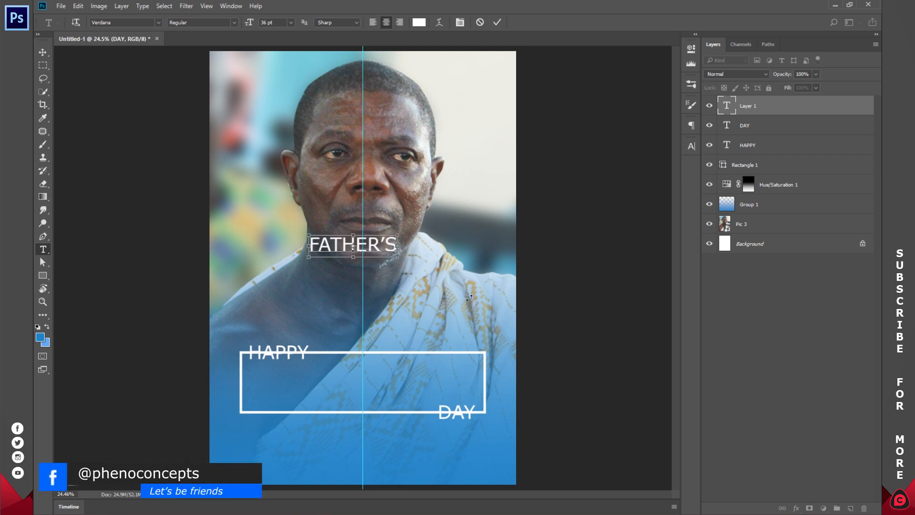
key("ctrl+a")
left_click(269, 22)
type("80")
key("Return")
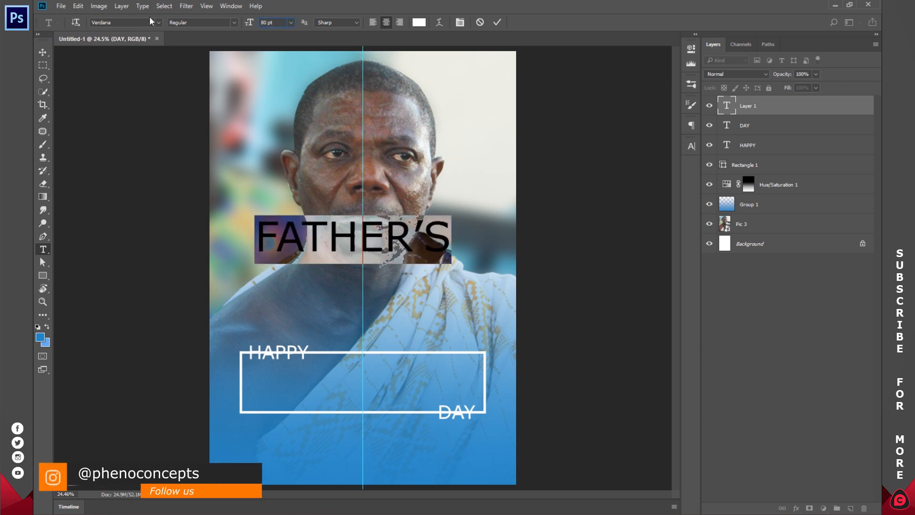
left_click(234, 22)
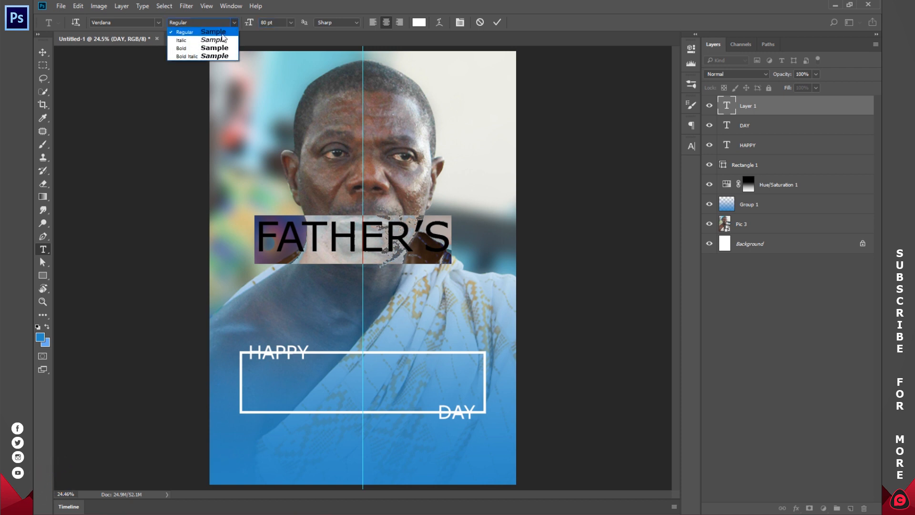
left_click(190, 48)
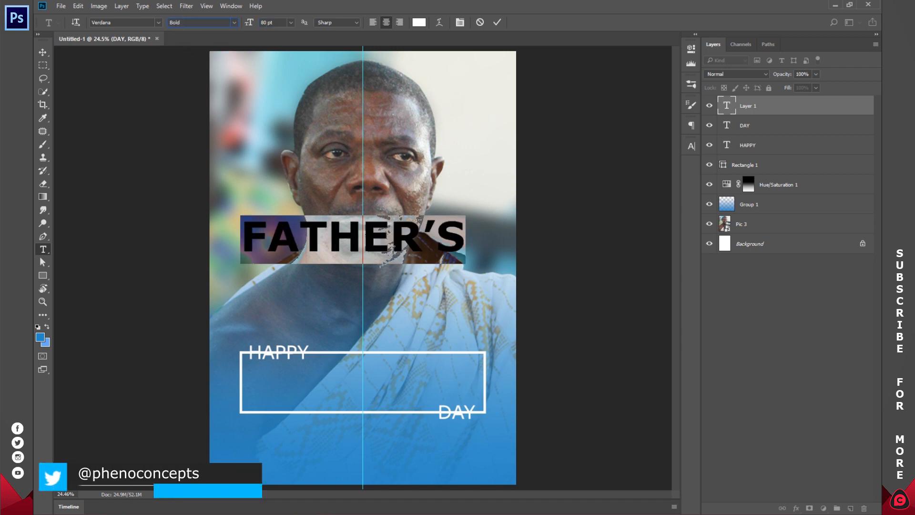
Step: Centre "FATHER'S" inside the white box and shift "HAPPY" slightly right to line up with its first letter
left_click(386, 237)
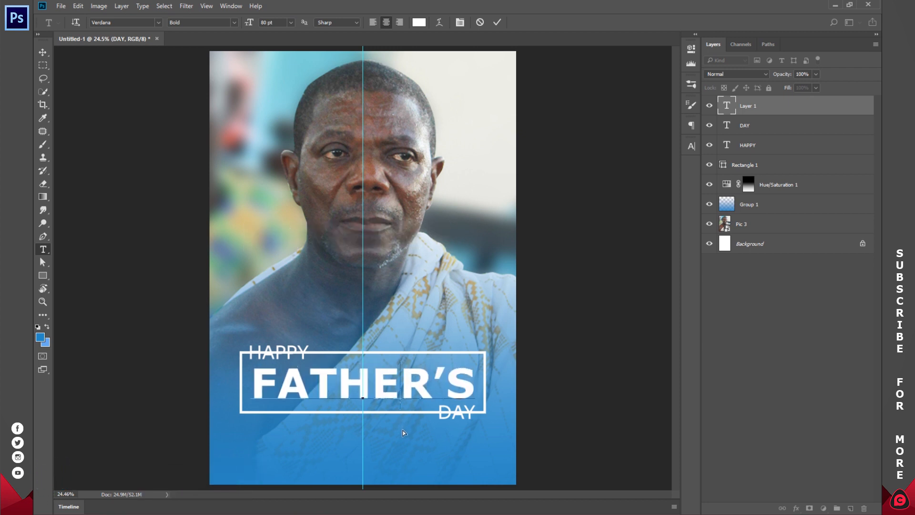
left_click(497, 22)
left_click(251, 361)
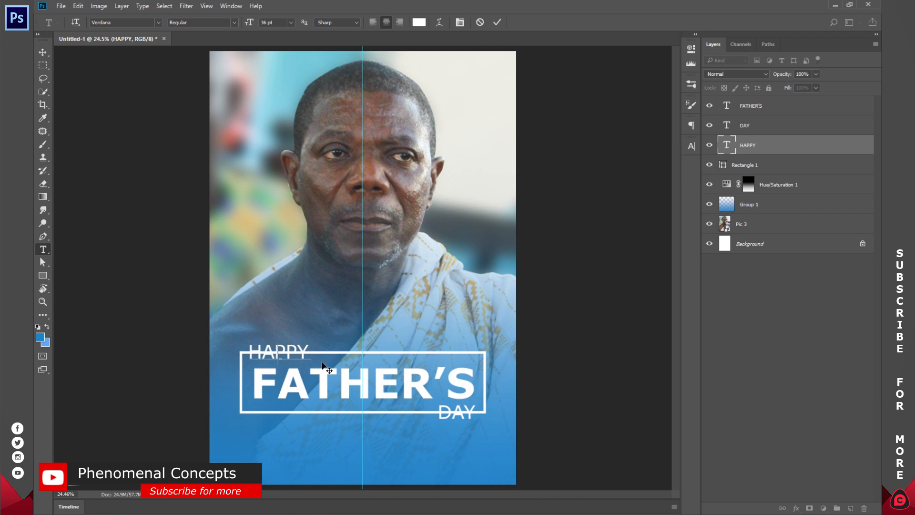
left_click_drag(322, 365, 328, 365)
left_click(497, 22)
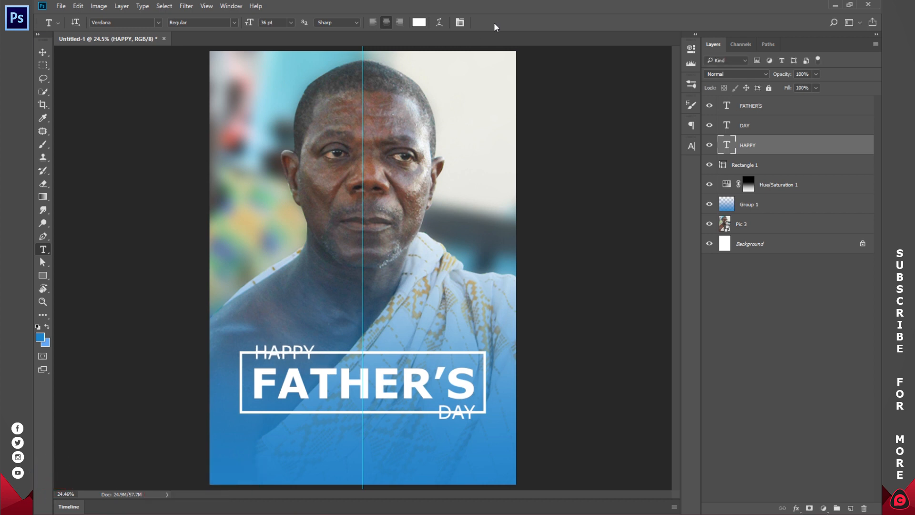
Step: Hide the box outline behind "HAPPY" with an inverted layer mask made from a rectangular selection around the word
key("z")
left_click(350, 439)
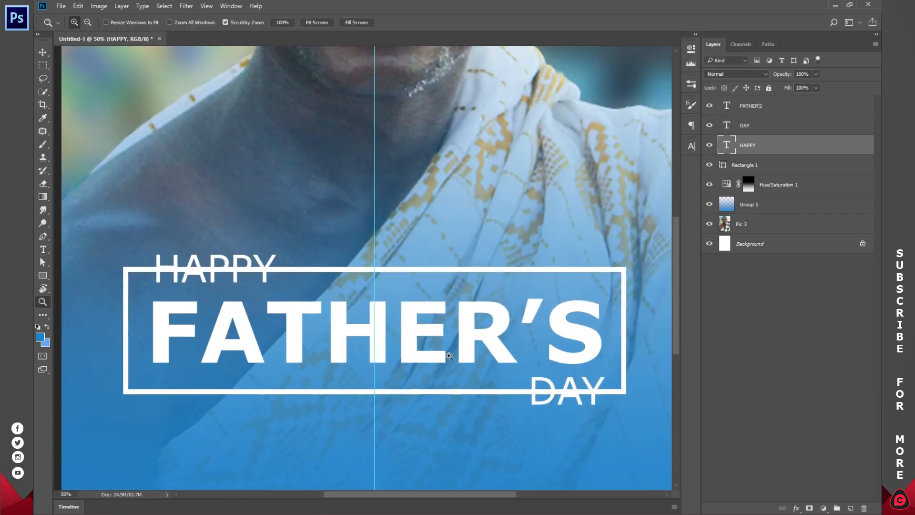
left_click_drag(470, 355, 456, 267)
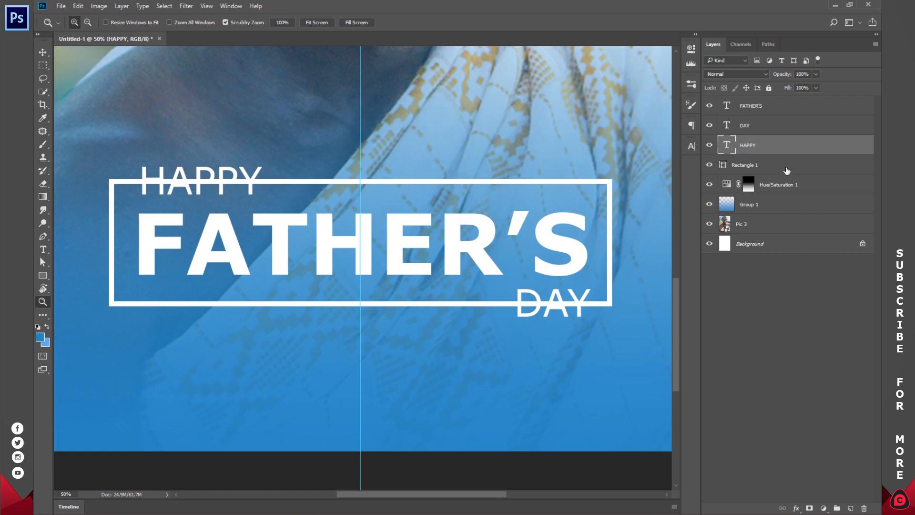
left_click(764, 168)
left_click(709, 165)
left_click(709, 165)
left_click(44, 63)
right_click(44, 63)
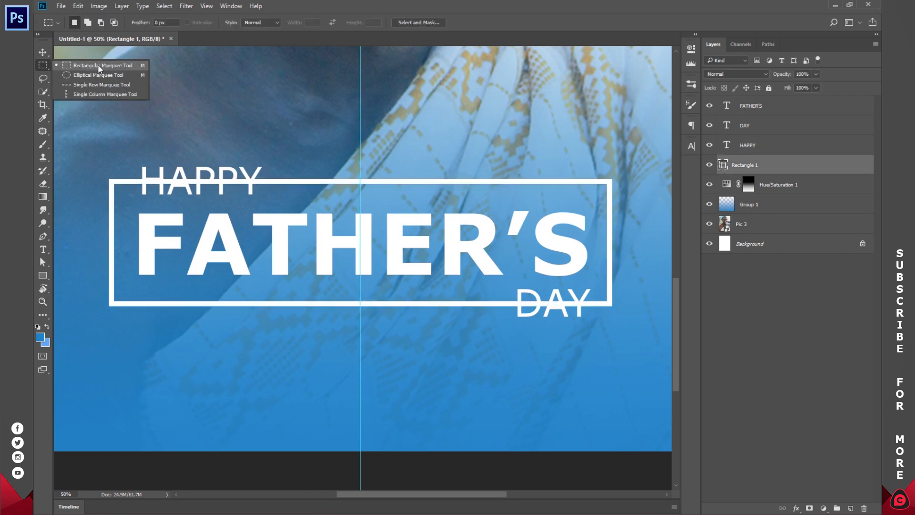
left_click(98, 64)
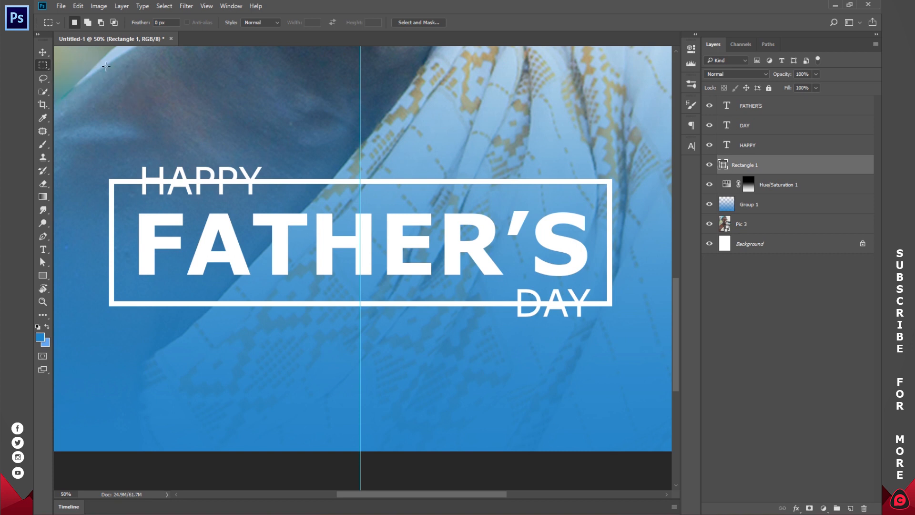
left_click_drag(137, 159, 248, 192)
left_click(809, 508)
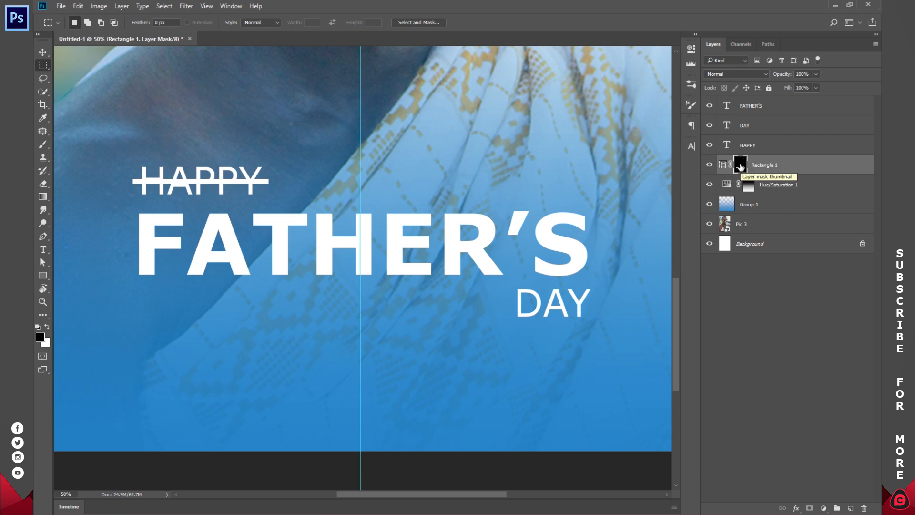
key("ctrl+i")
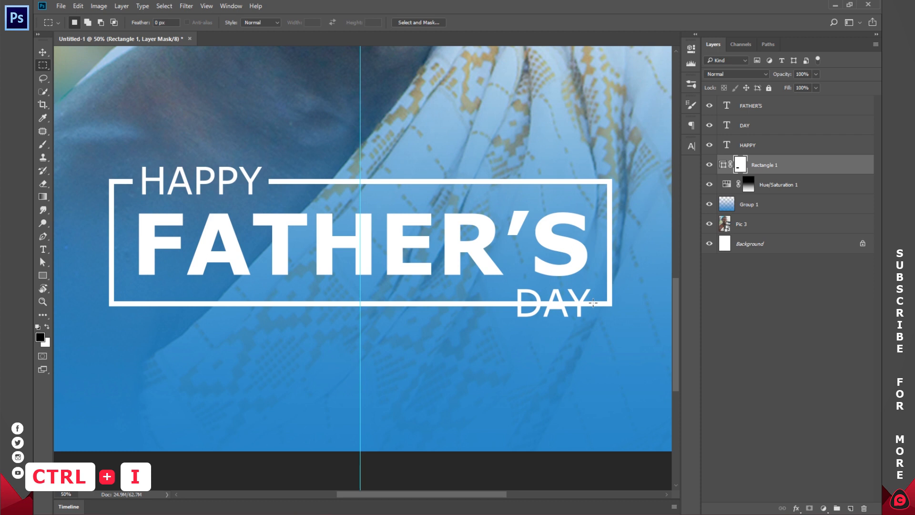
Step: Select a rectangle around "DAY", paint it black on the Rectangle 1 mask to hide the outline there, and deselect
left_click_drag(509, 285, 585, 311)
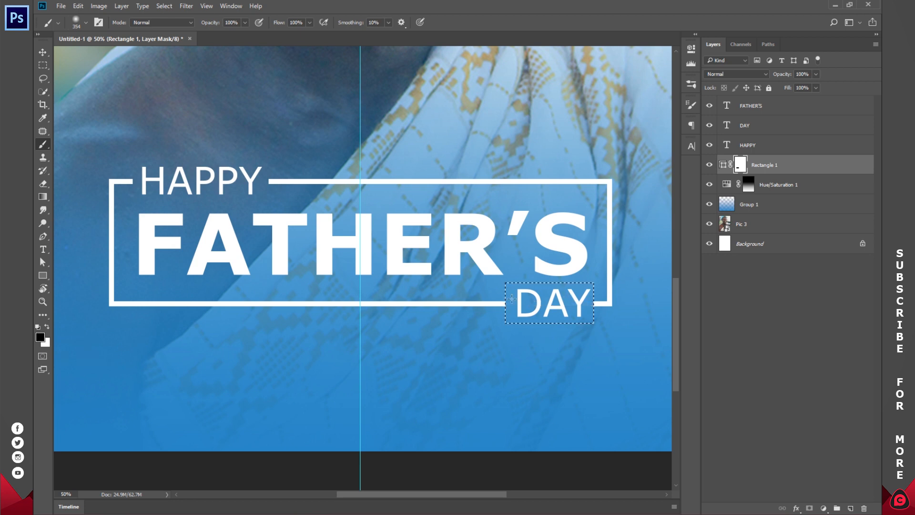
key("ctrl+d")
key("z")
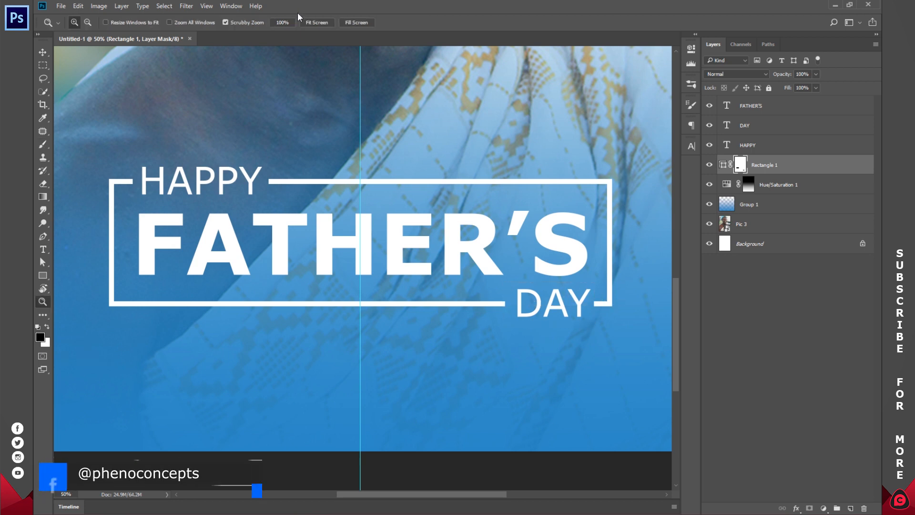
left_click(314, 23)
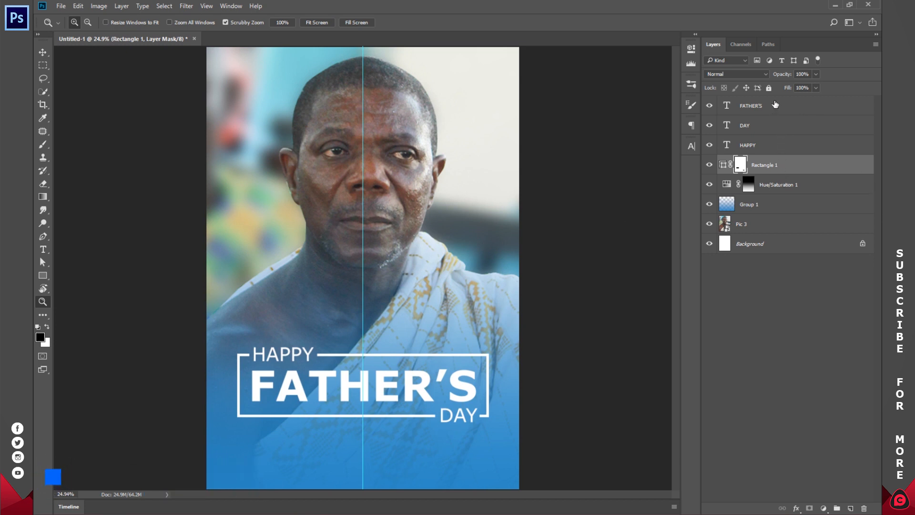
Step: Move the three text layers and the box together straight down towards the flyer's lower edge, and deselect them
left_click(781, 105, "shift")
key("v")
left_click_drag(413, 377, 412, 412)
left_click(750, 342)
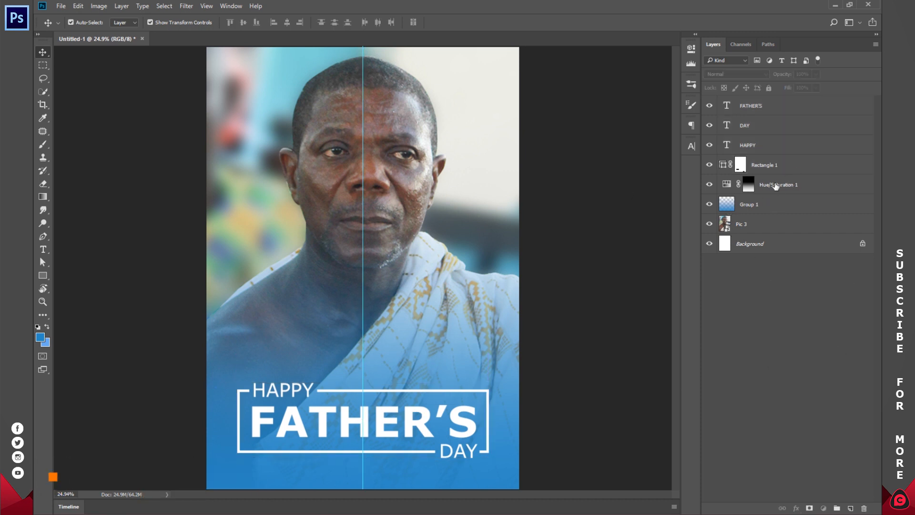
Step: Recolour the gradient with the Hue/Saturation 1 layer, trying a hue of -27 and ending at hue +33 and saturation +35
left_click(727, 185)
left_click(727, 185)
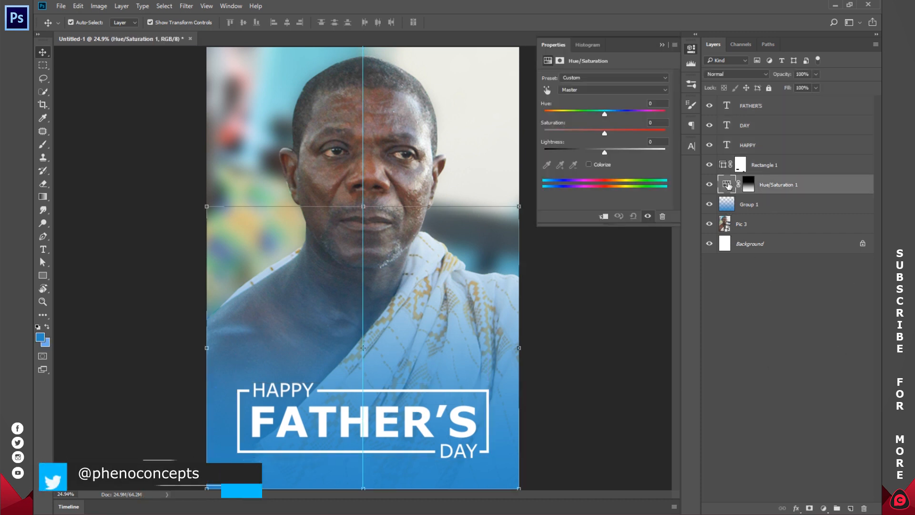
mouse_move(590, 113)
left_mouse_down()
mouse_move(534, 117)
mouse_move(602, 114)
mouse_move(588, 114)
left_mouse_up()
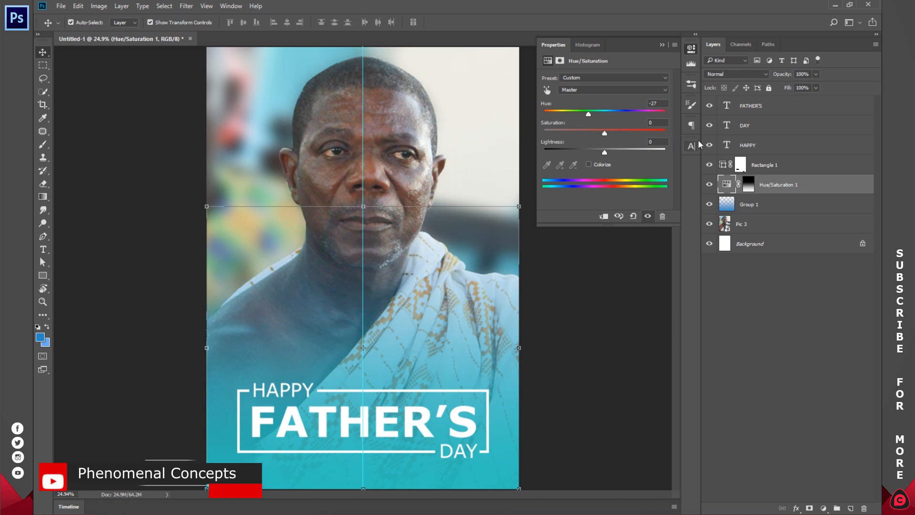
mouse_move(634, 132)
left_mouse_down()
mouse_move(649, 133)
mouse_move(642, 137)
left_mouse_up()
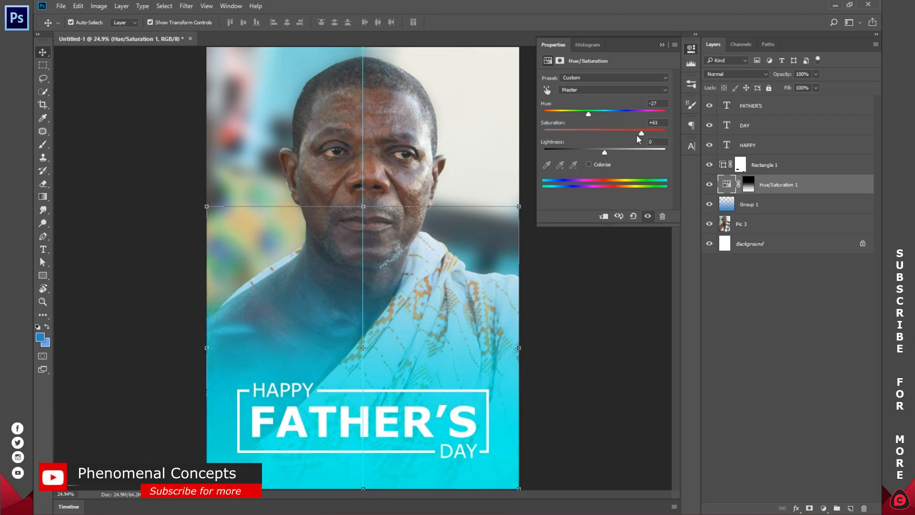
left_click_drag(588, 114, 623, 114)
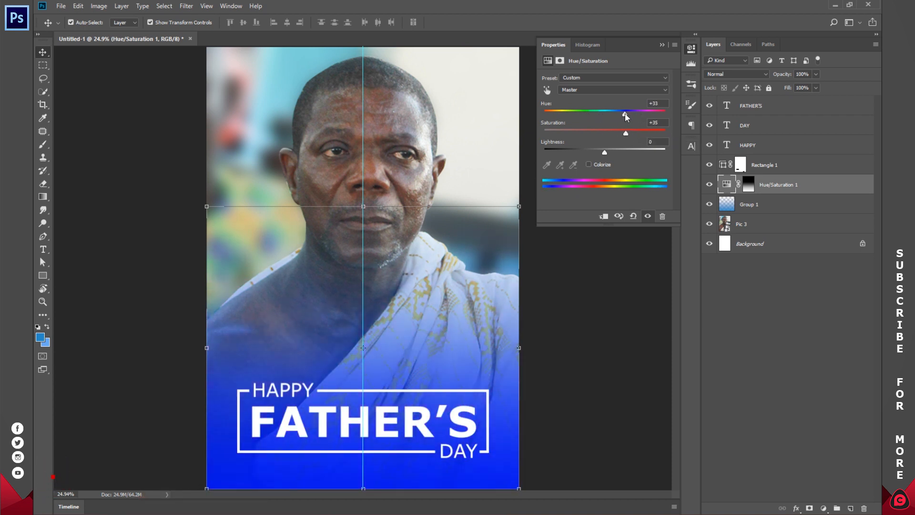